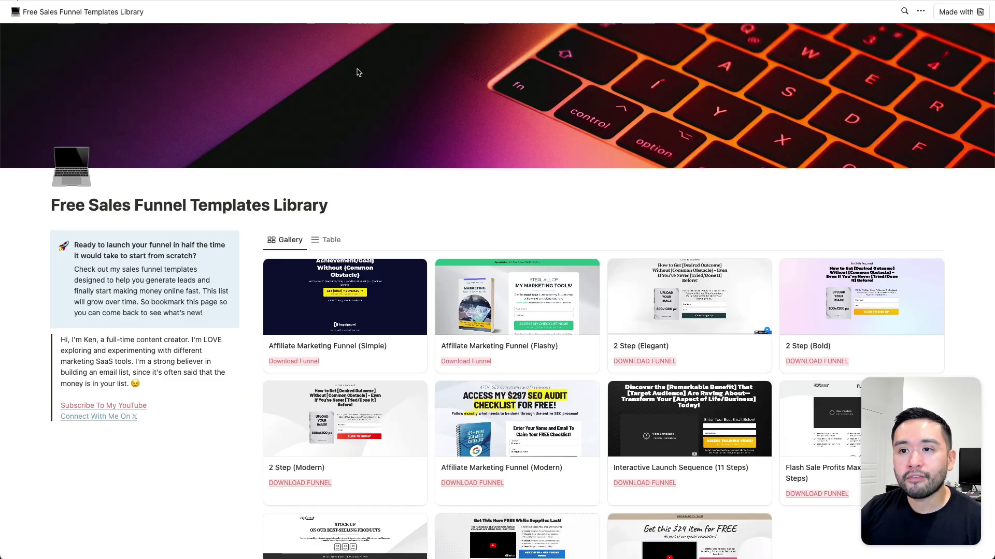
Browse the template gallery and inspect the Free Plus Shipping VERSION 2 template details
scroll(346, 195, down, 1)
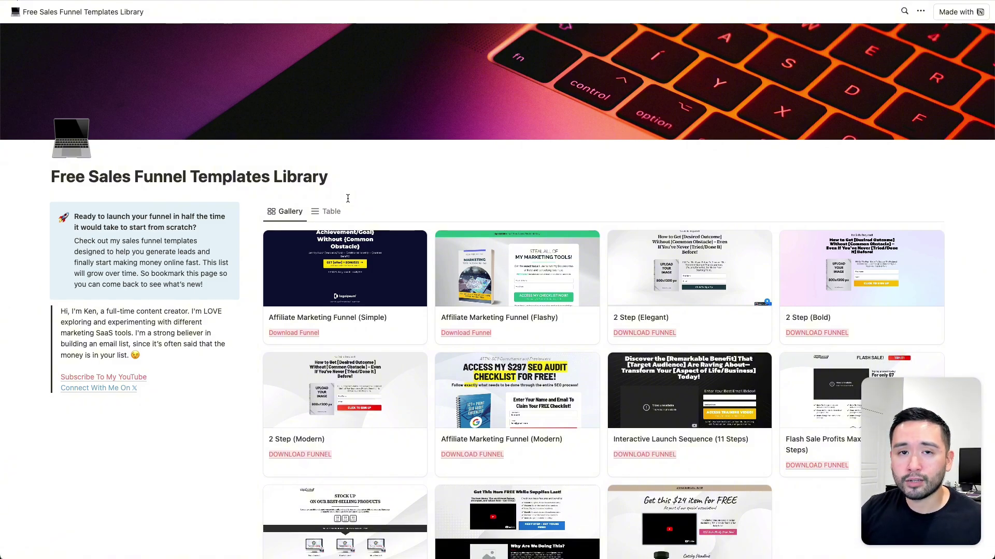
scroll(384, 199, down, 3)
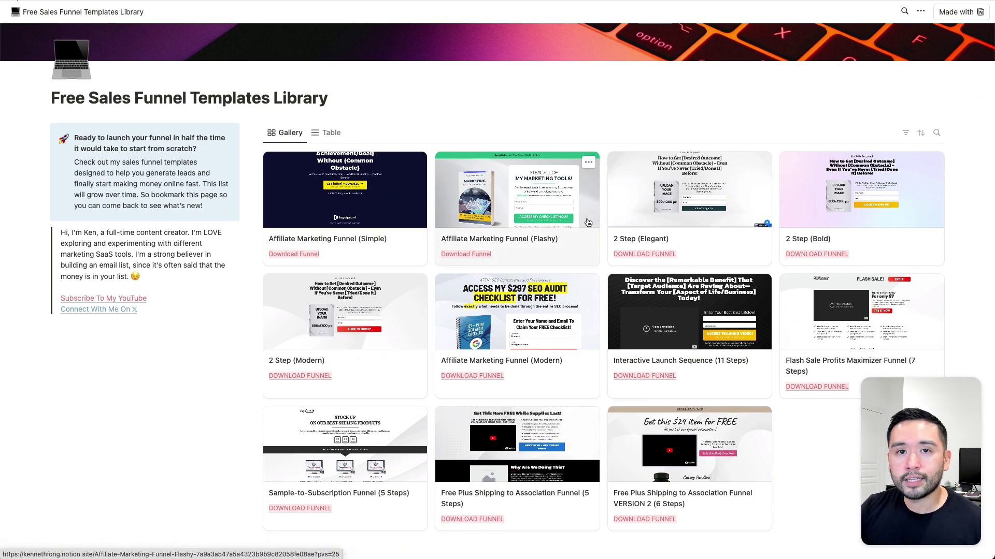
scroll(647, 243, down, 5)
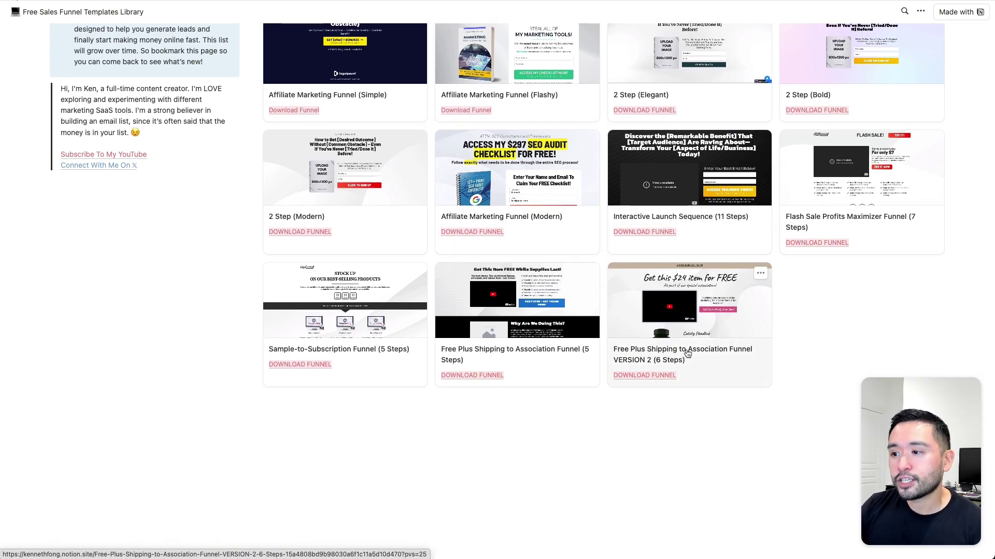
click(696, 310)
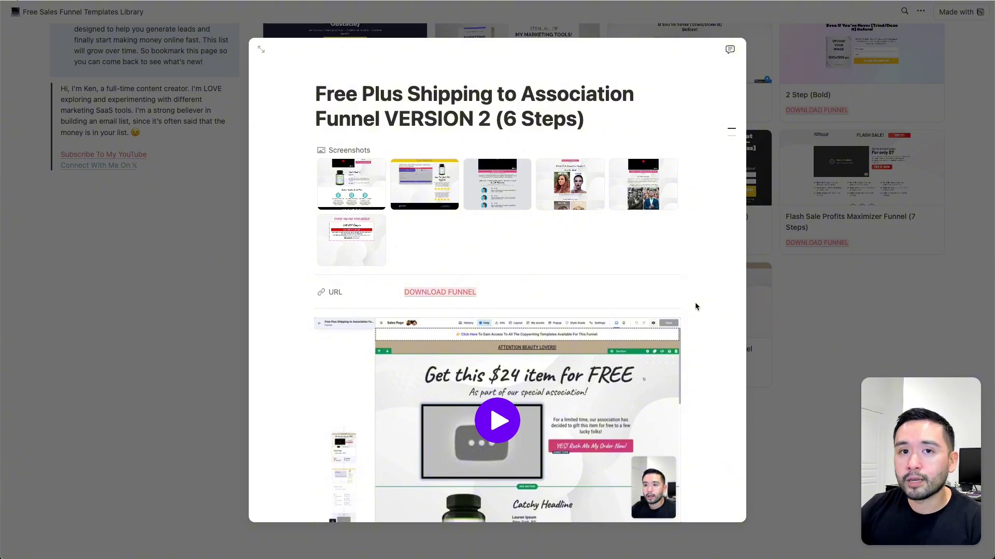
scroll(601, 341, down, 4)
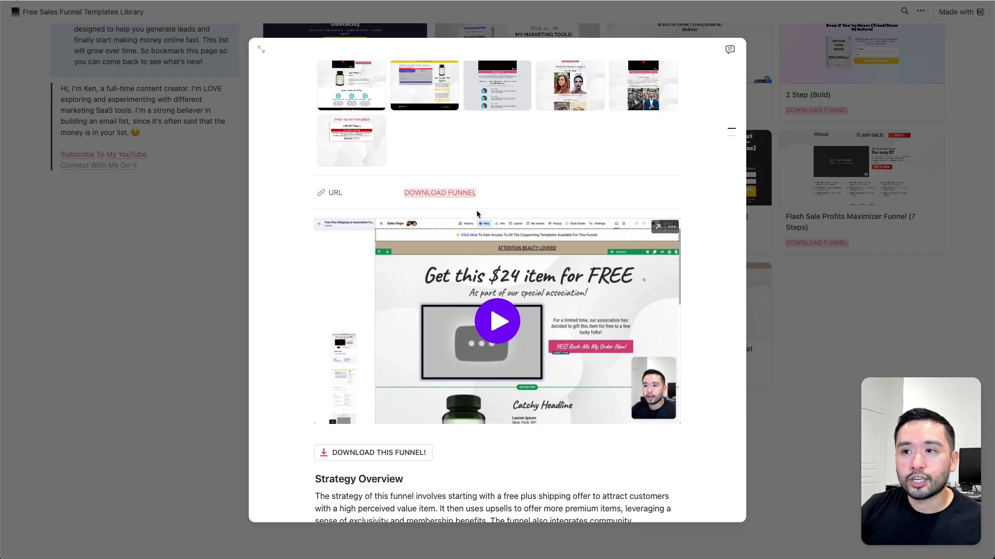
scroll(555, 192, up, 1)
key(Escape)
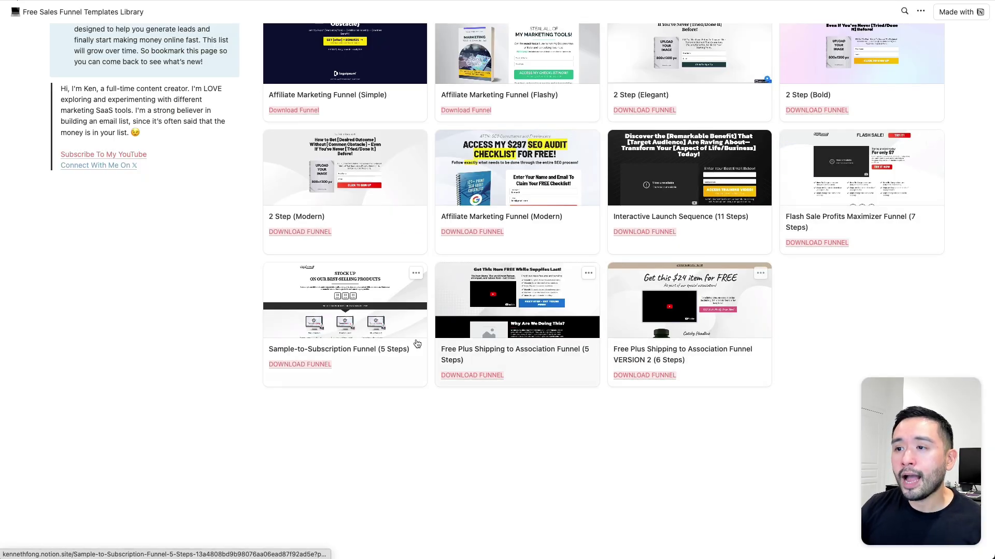
Go to the ReviewTagger pricing page from the top navigation
scroll(613, 262, up, 5)
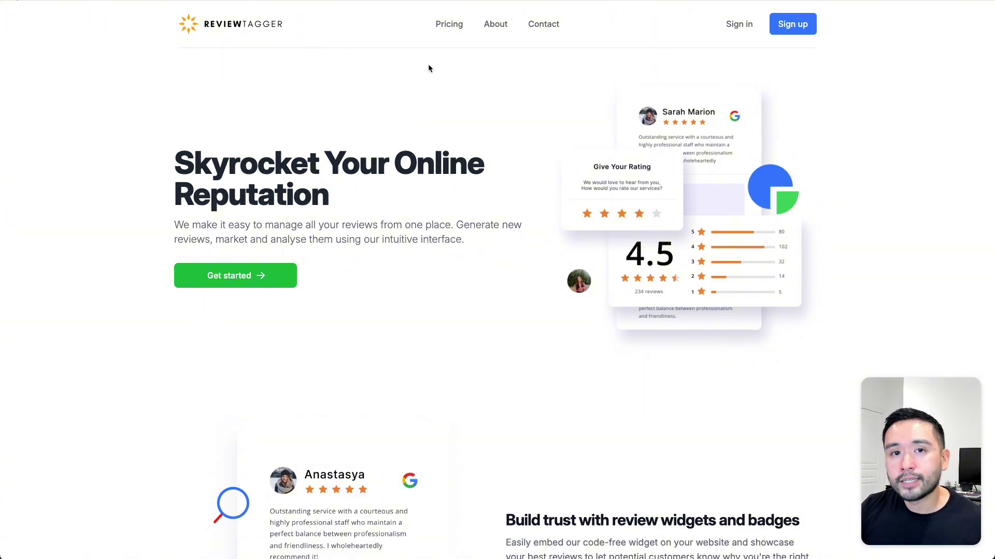
scroll(393, 188, down, 3)
scroll(398, 192, up, 3)
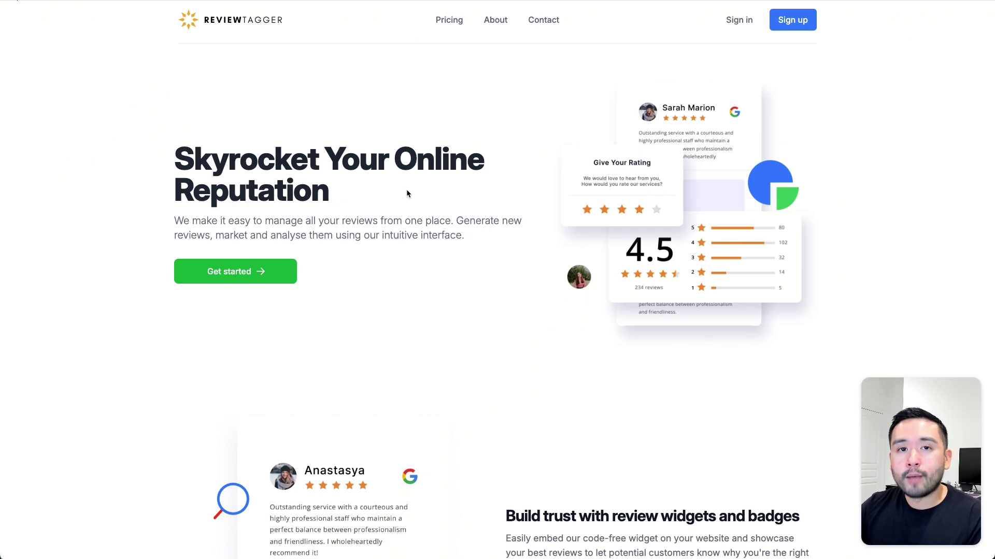
click(450, 20)
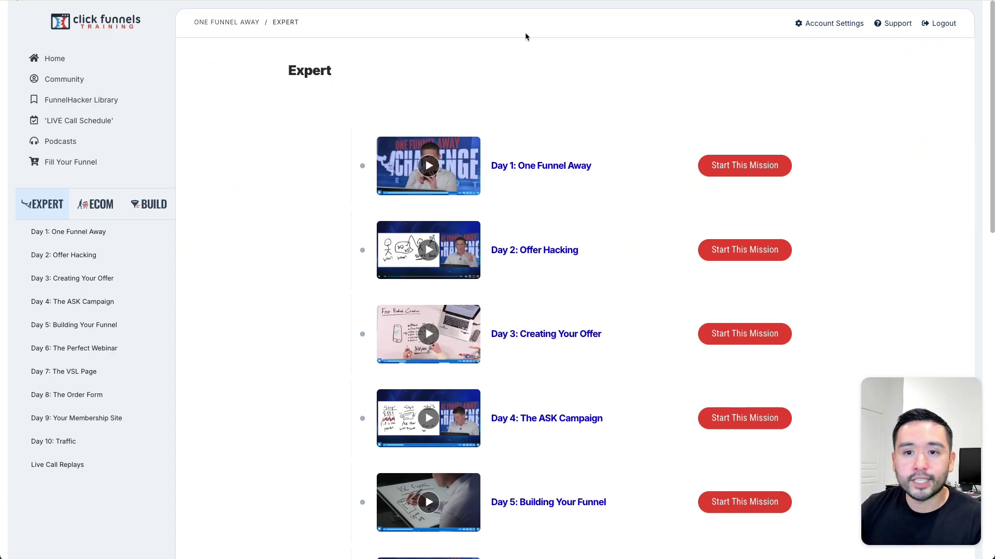
Scroll down the new Optin-to-Bridge funnel overview page
scroll(493, 295, down, 5)
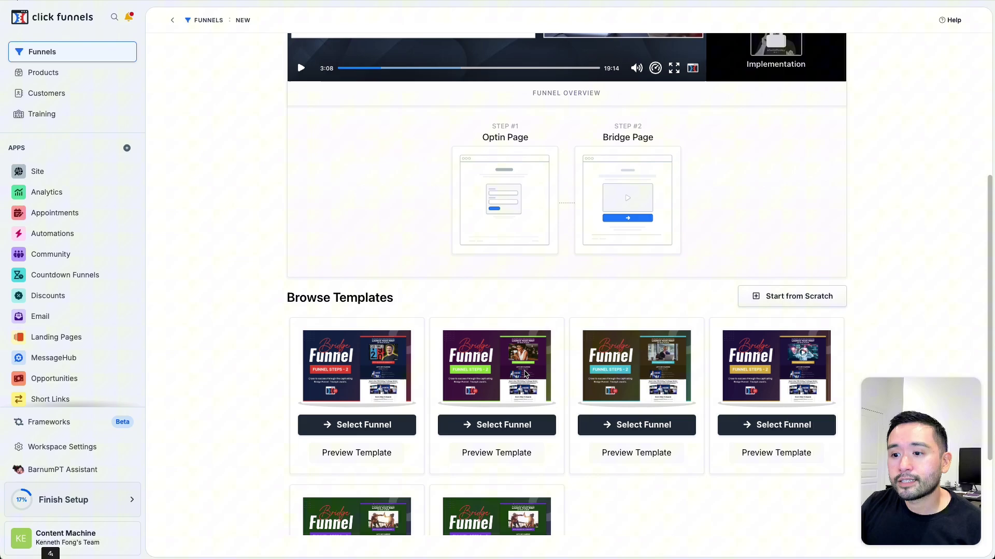
Preview the fifth and then the second Bridge Funnel template designs
scroll(524, 373, down, 3)
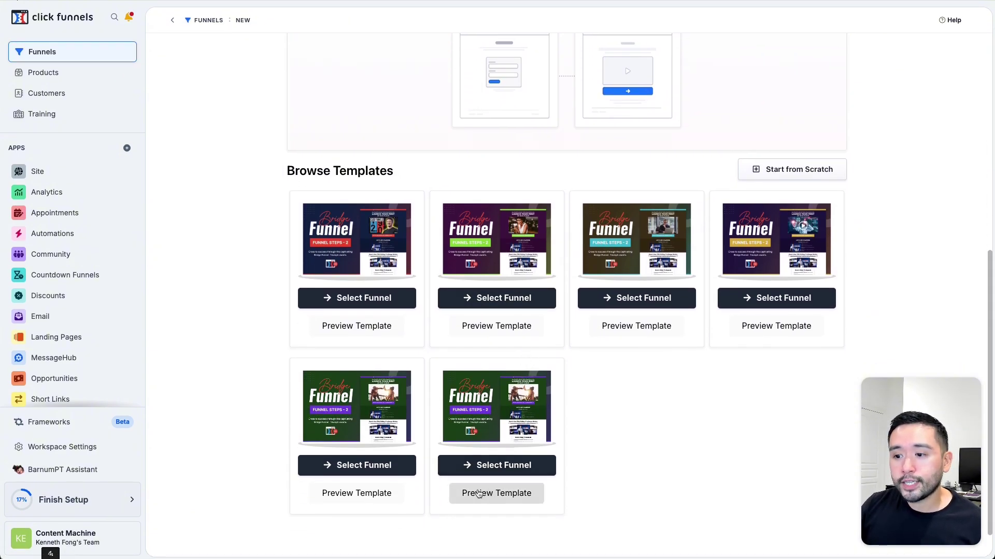
click(374, 494)
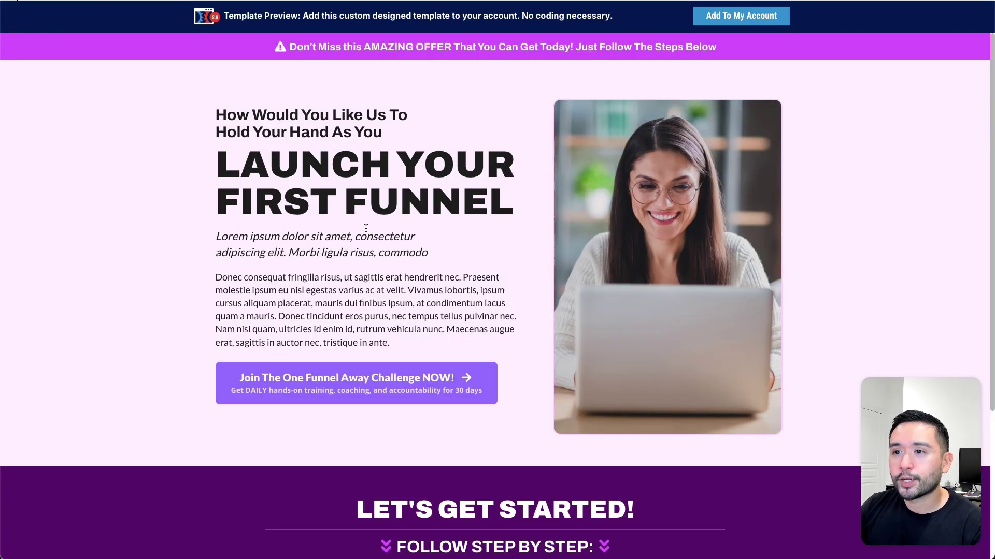
scroll(462, 171, down, 5)
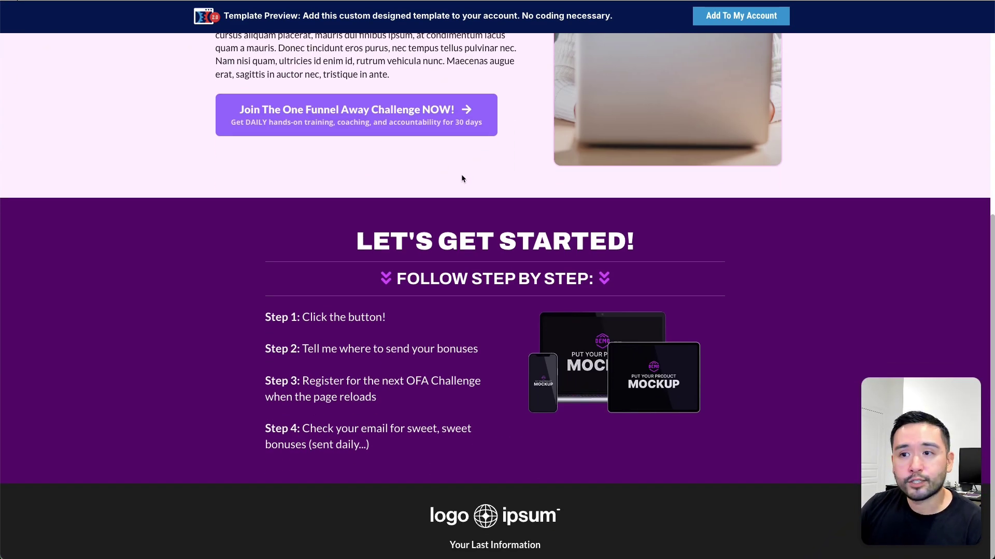
key(alt+Left)
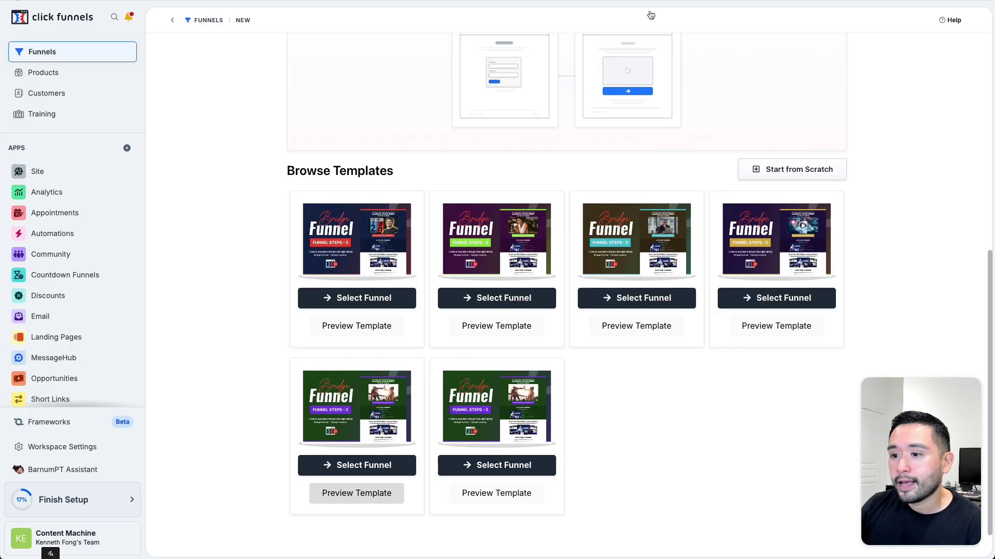
click(497, 493)
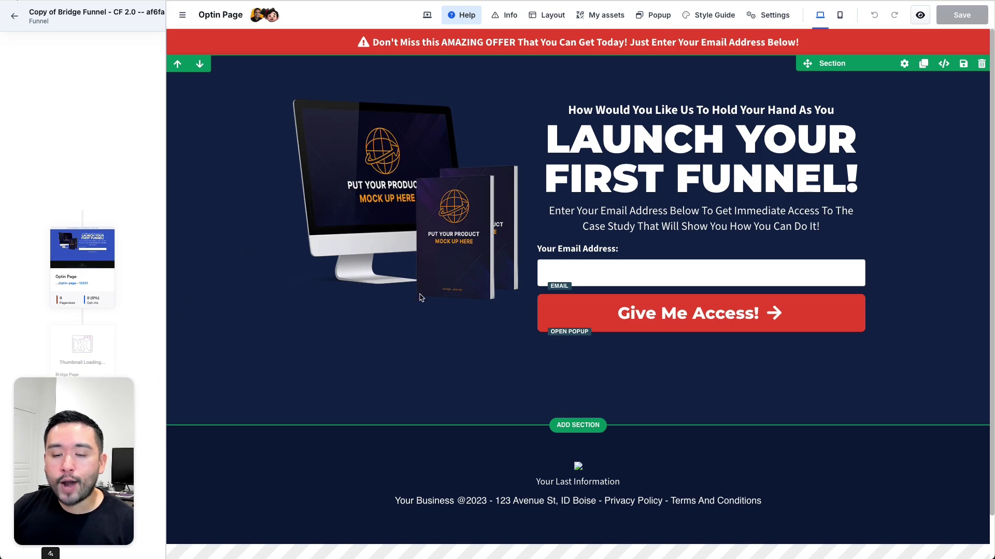
Replace the 'LAUNCH YOUR FIRST FUNNEL!' headline with 'GRAB MY FREE EBOOK WORTH $97'
click(664, 145)
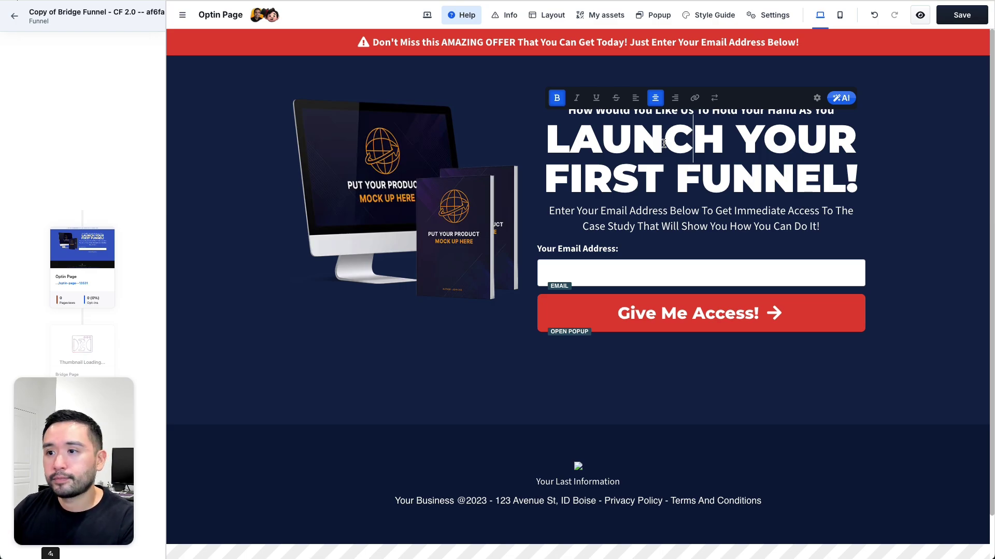
drag(547, 139, 854, 177)
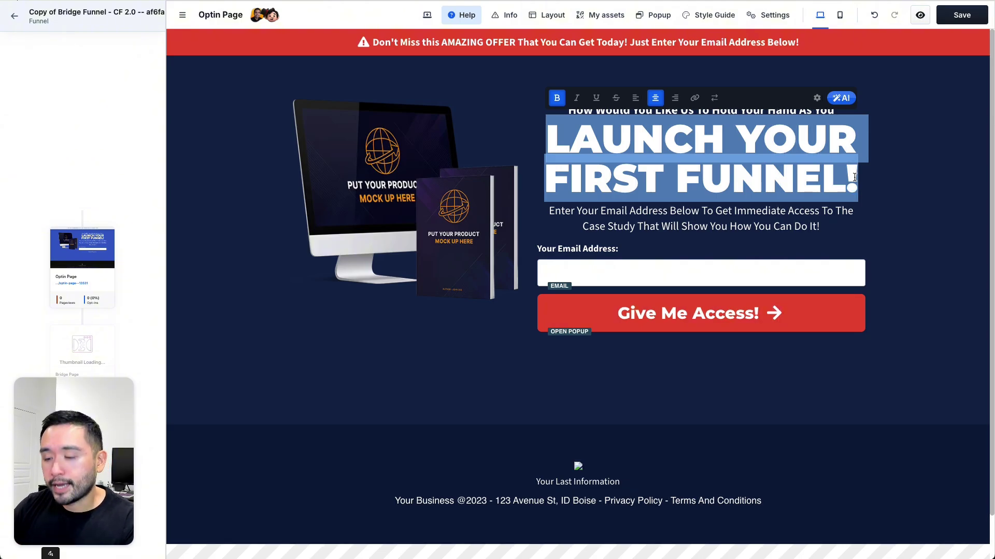
text(GRAB MY FREE EBOOK WORTH $97)
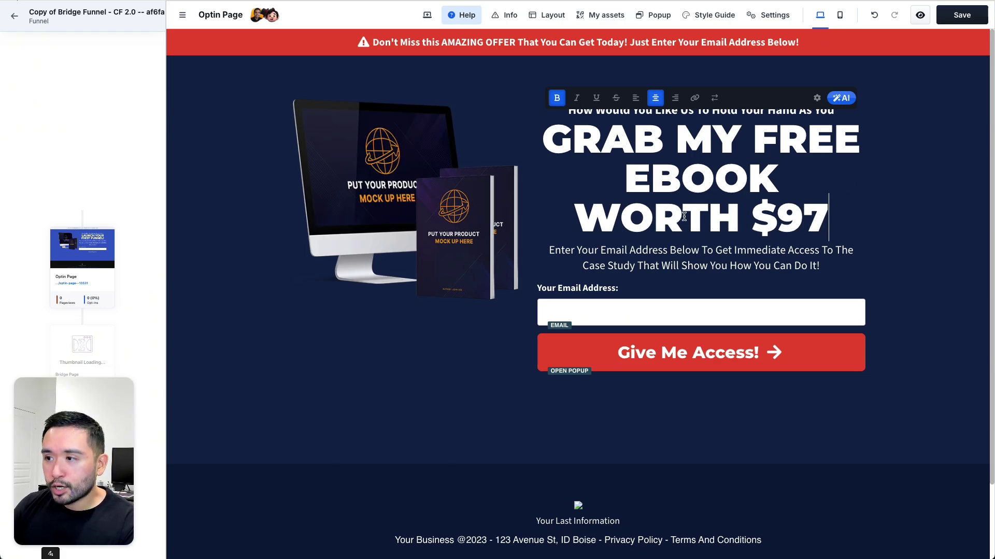
click(792, 253)
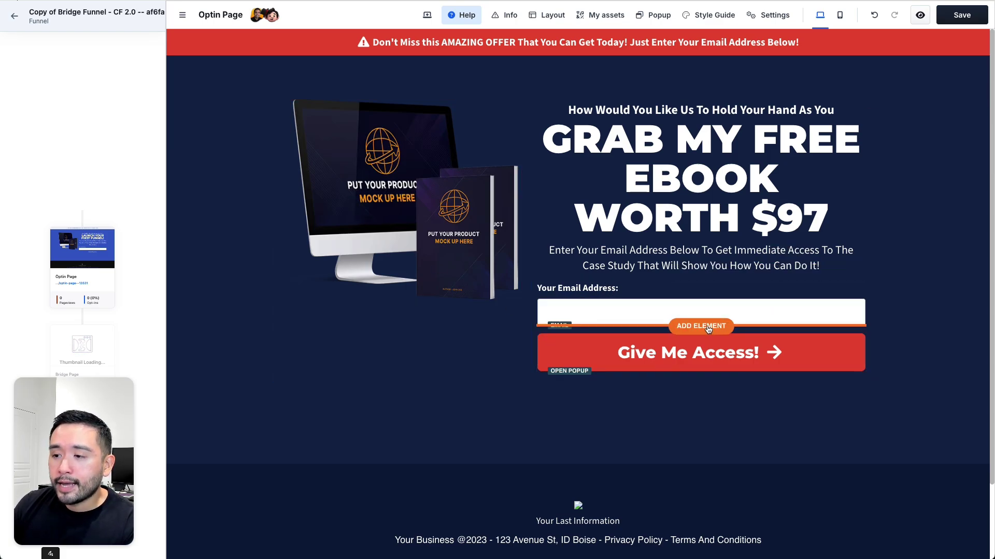
Add a new Input element and move it above the email field
click(707, 326)
scroll(959, 177, down, 3)
scroll(943, 197, down, 3)
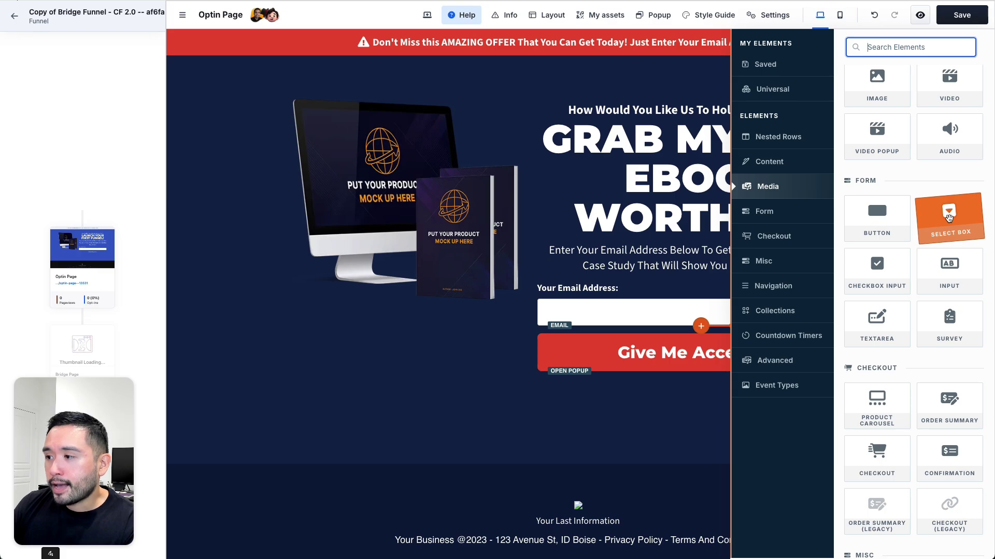
click(949, 267)
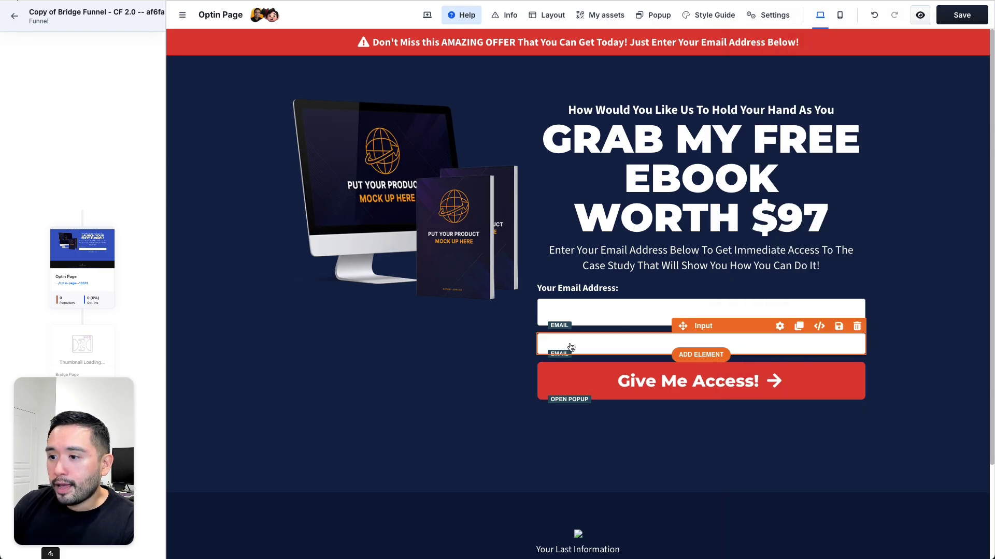
drag(683, 326, 684, 310)
Make the new field a First Name input and increase its top padding
click(600, 318)
click(952, 129)
click(947, 101)
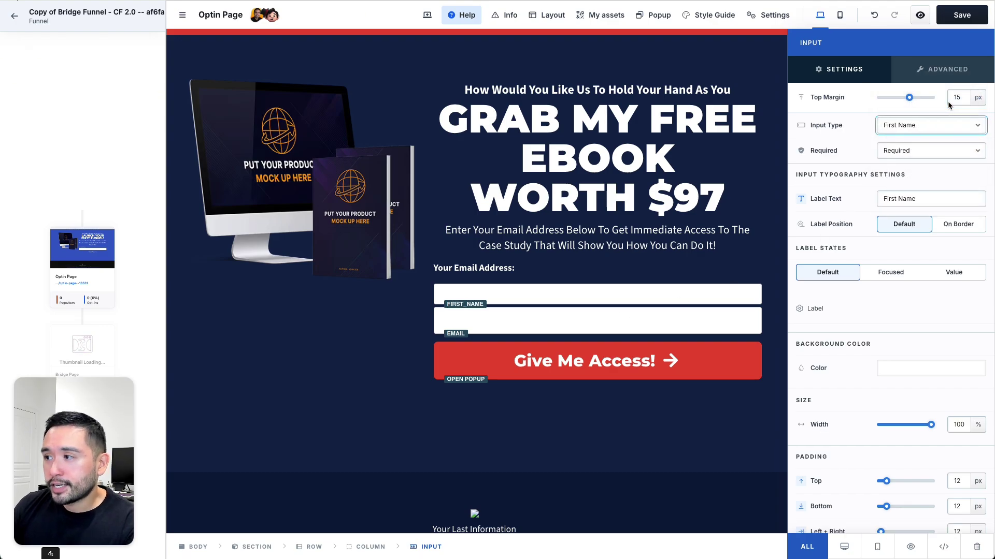
key(super+z)
scroll(895, 239, down, 5)
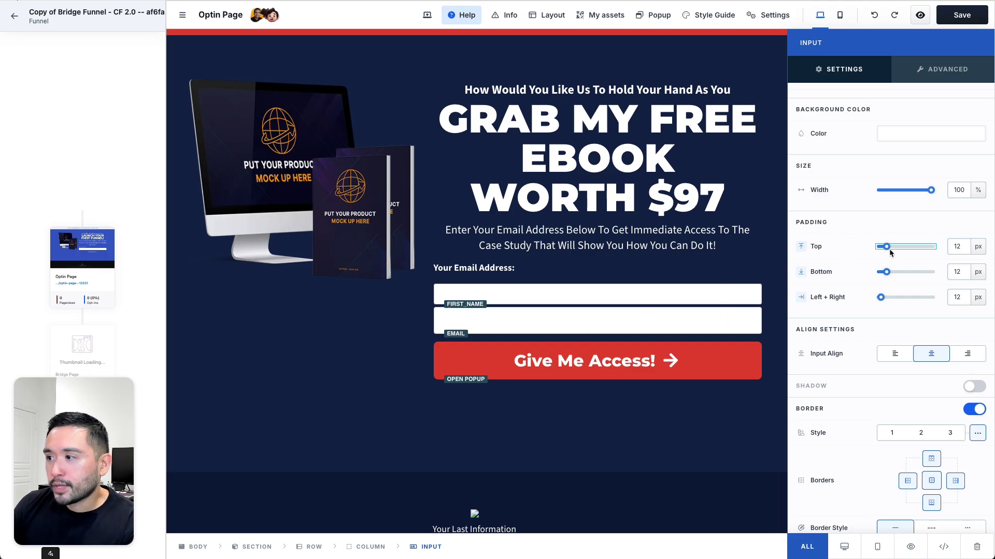
drag(888, 250, 888, 251)
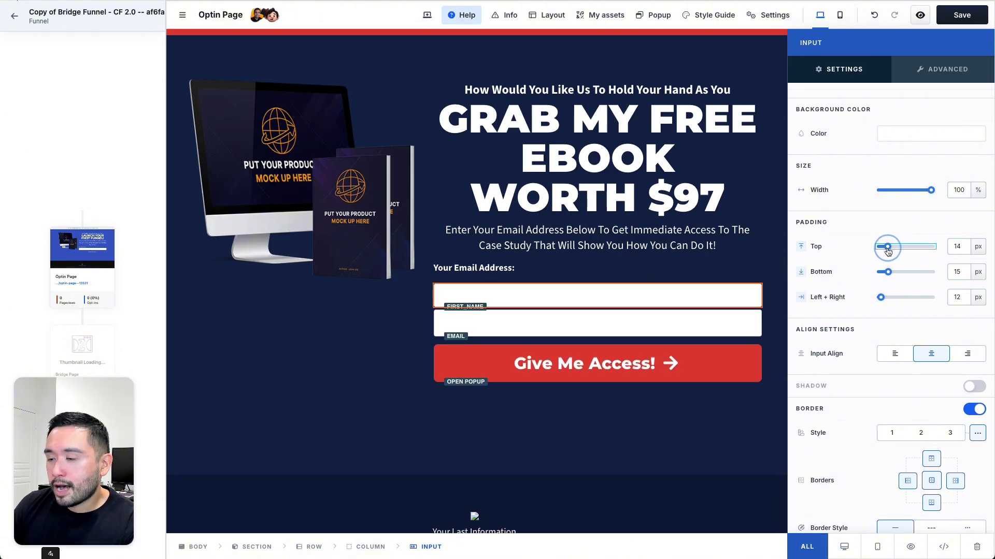
Delete the first-name field, duplicate the email field, and set the copy's type to First Name
click(740, 262)
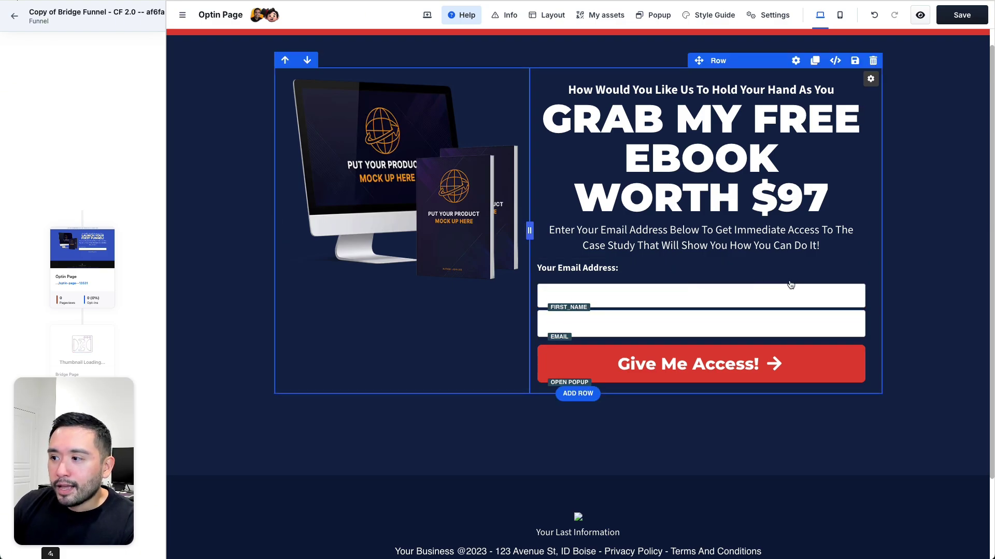
click(858, 278)
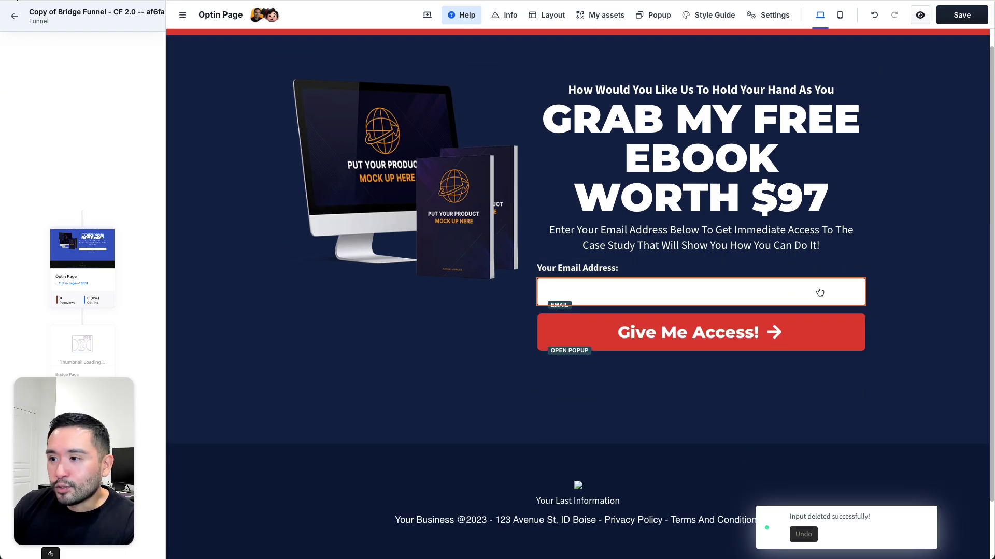
click(799, 277)
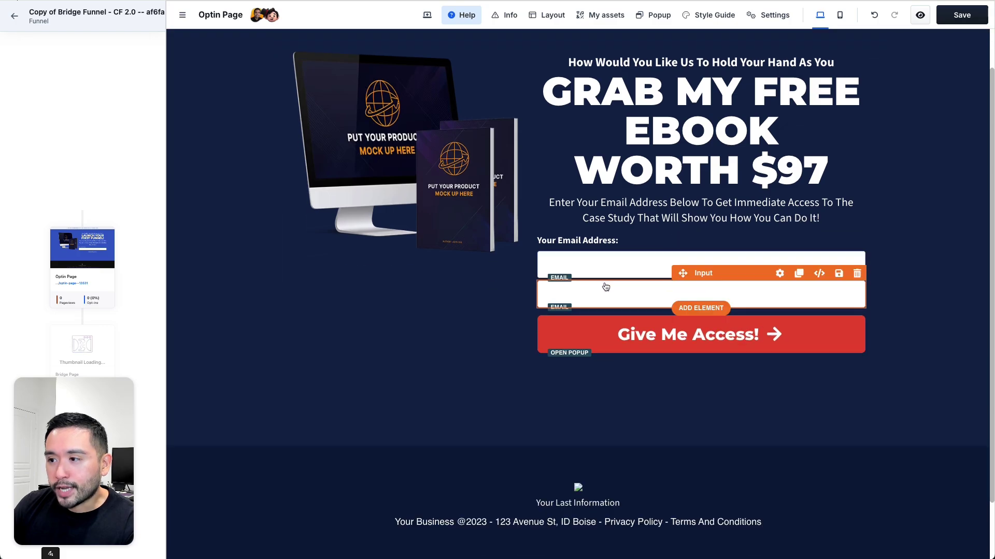
click(593, 263)
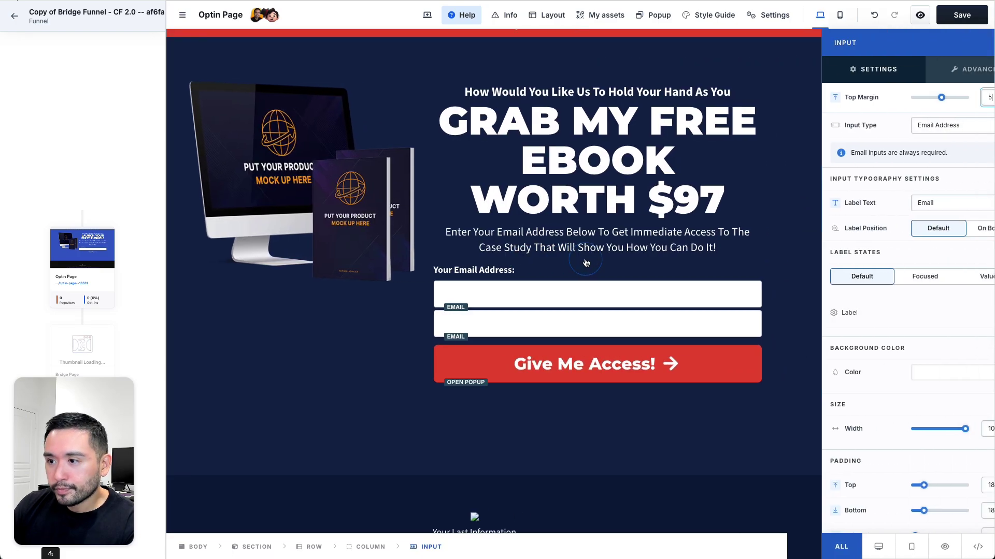
click(915, 129)
click(915, 105)
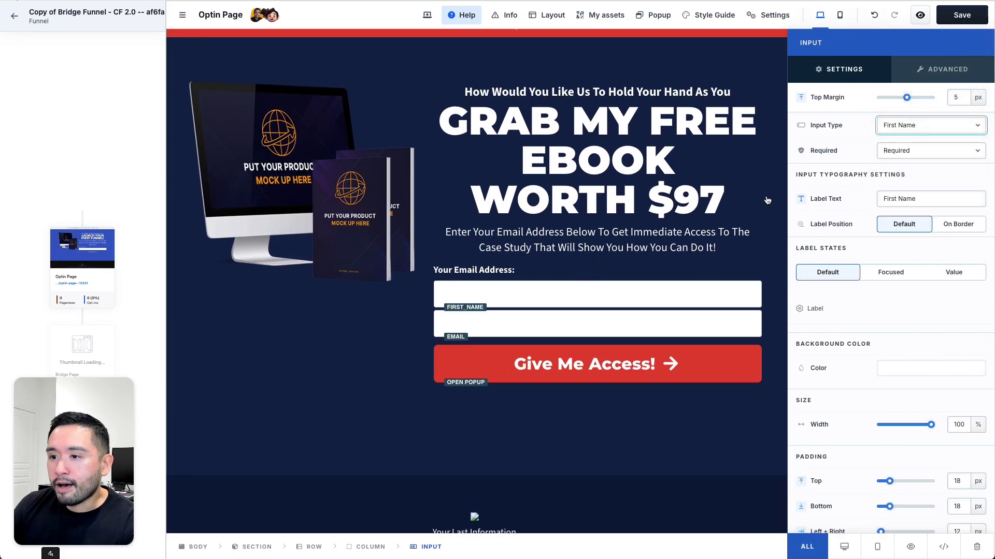
key(Escape)
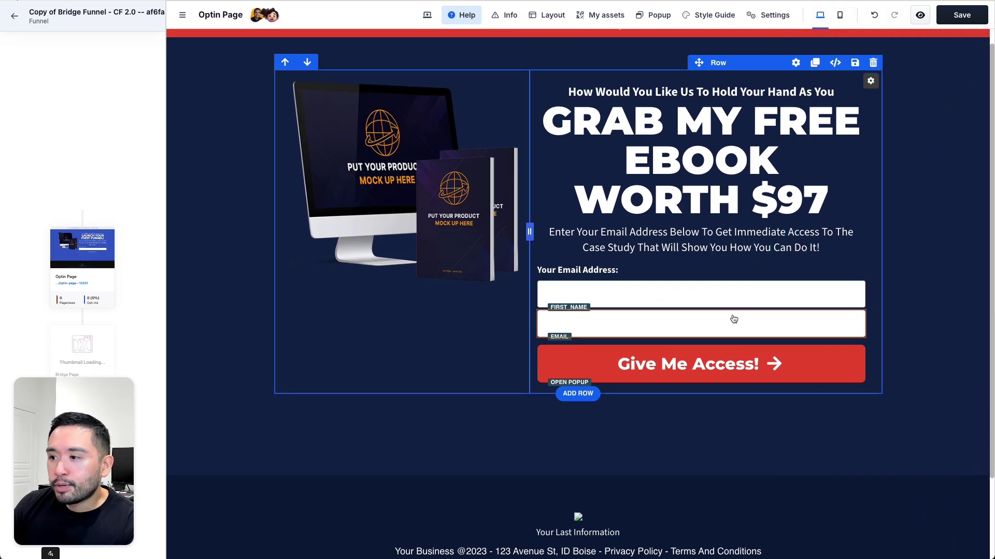
Raise the email field's top margin from 5 to 20 px and save the Optin Page
click(786, 311)
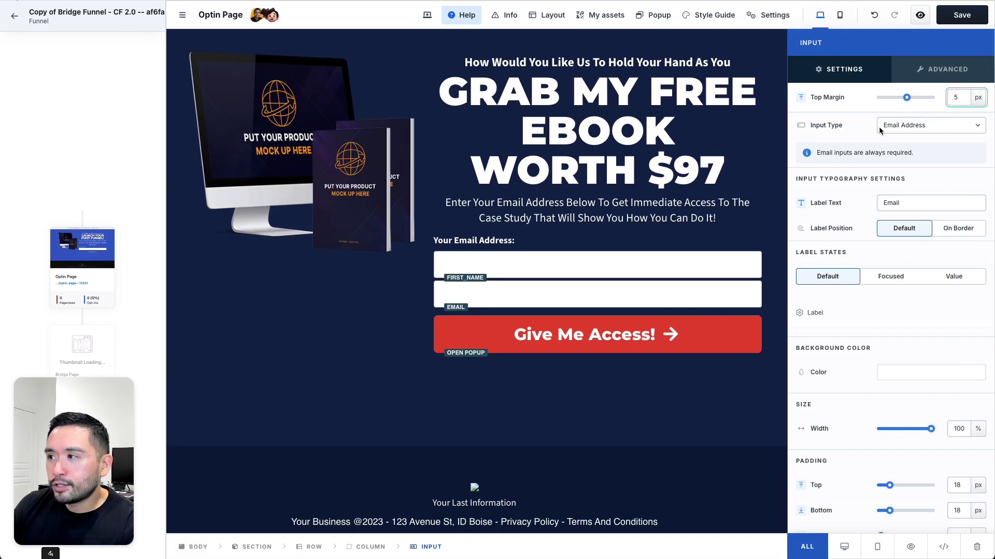
drag(907, 101, 911, 101)
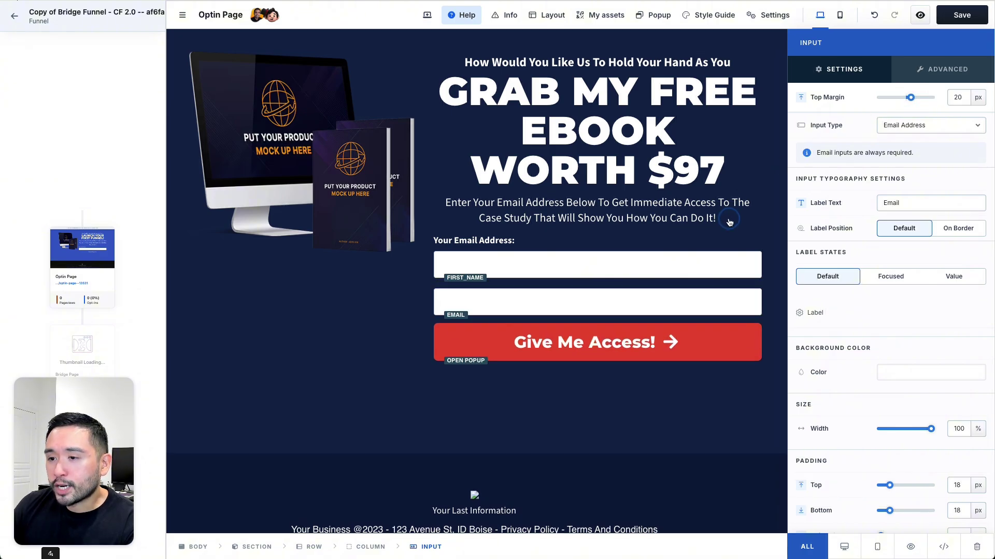
key(Escape)
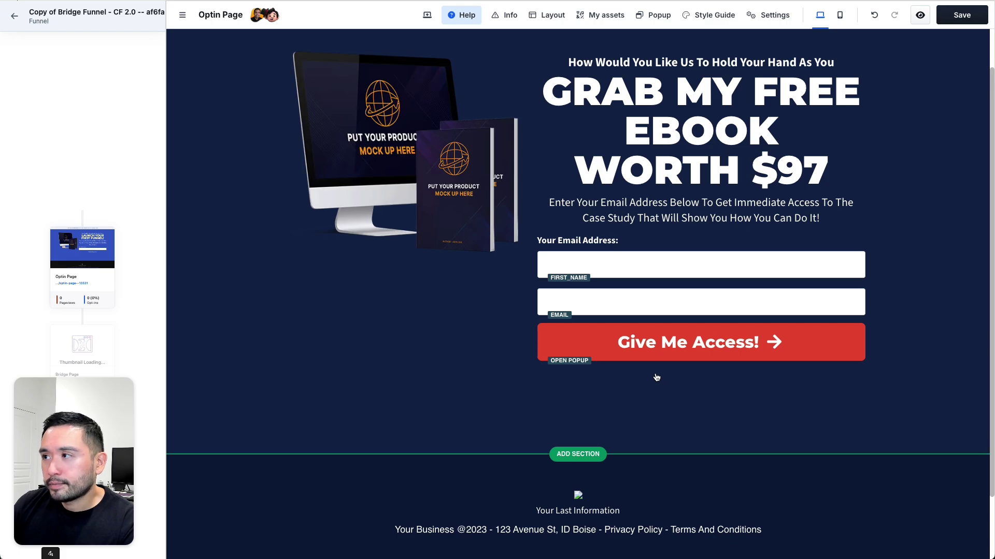
scroll(646, 377, up, 1)
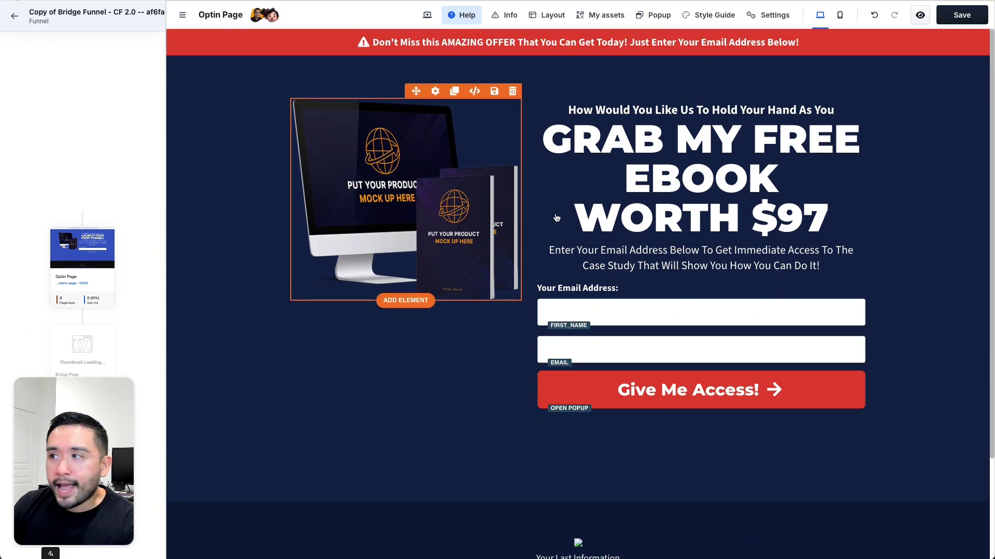
click(954, 19)
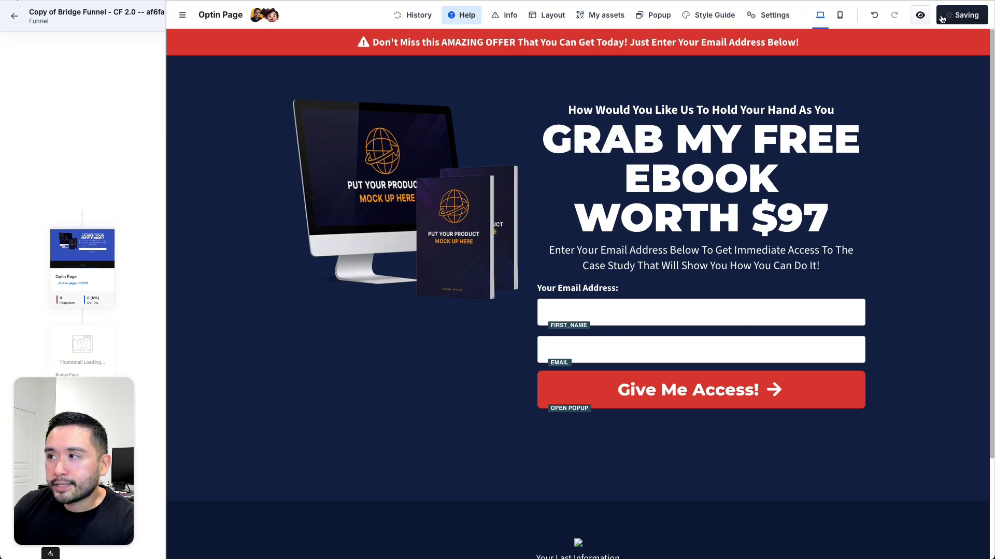
click(841, 17)
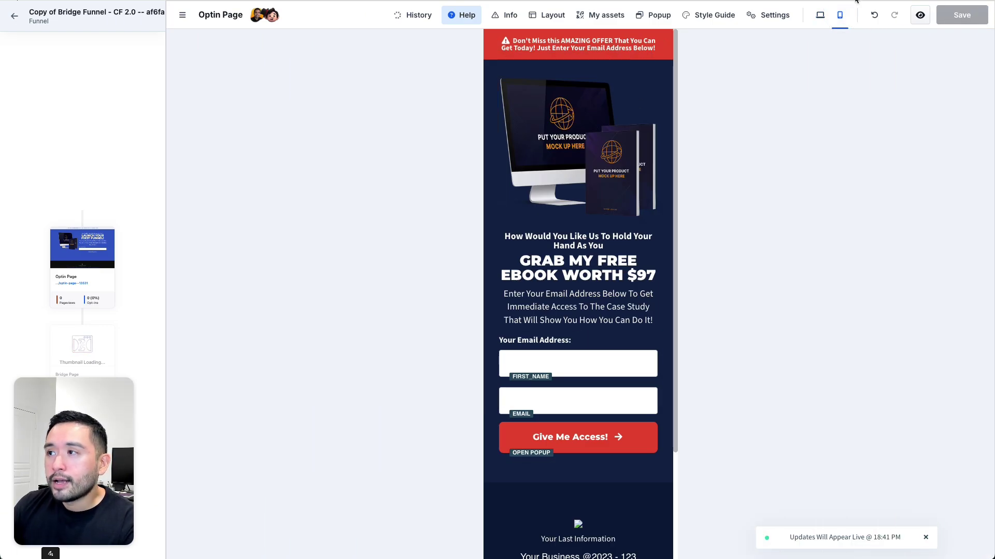
scroll(610, 118, down, 3)
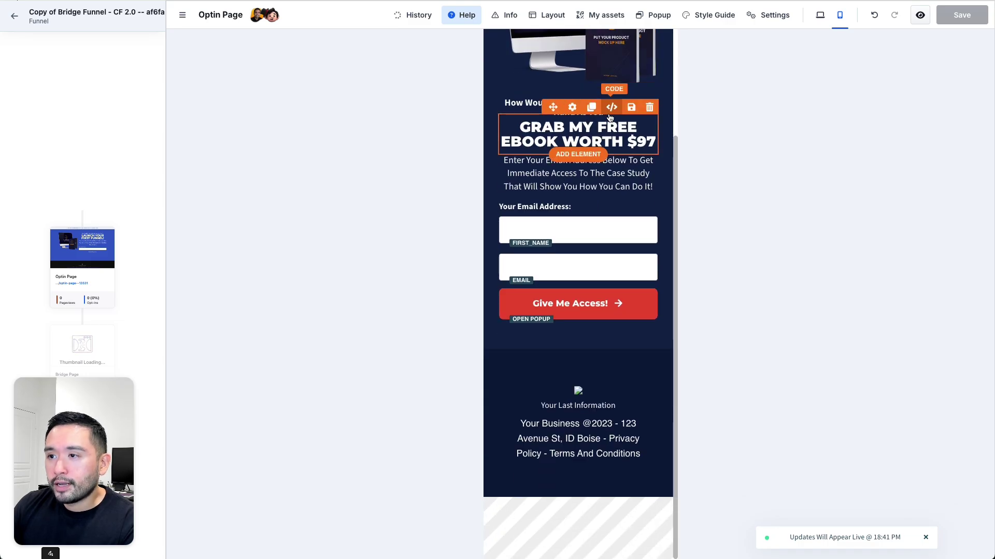
scroll(610, 118, up, 3)
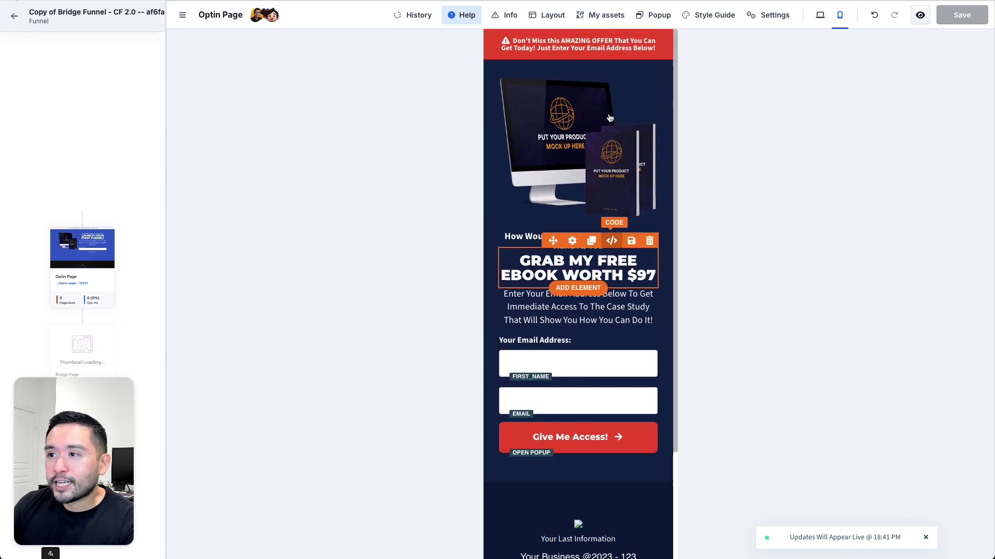
click(820, 15)
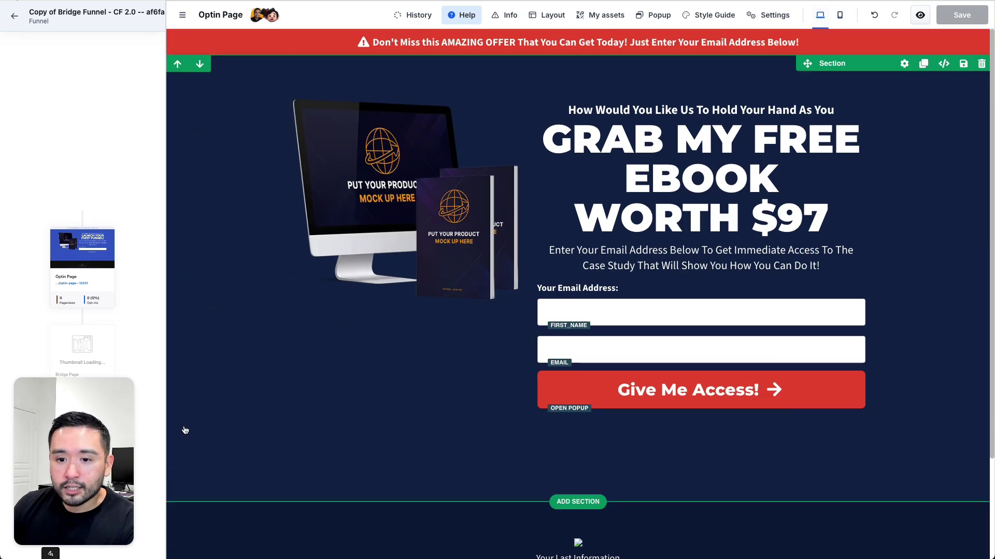
Load the Bridge Page from the left funnel sidebar into the editor
click(82, 363)
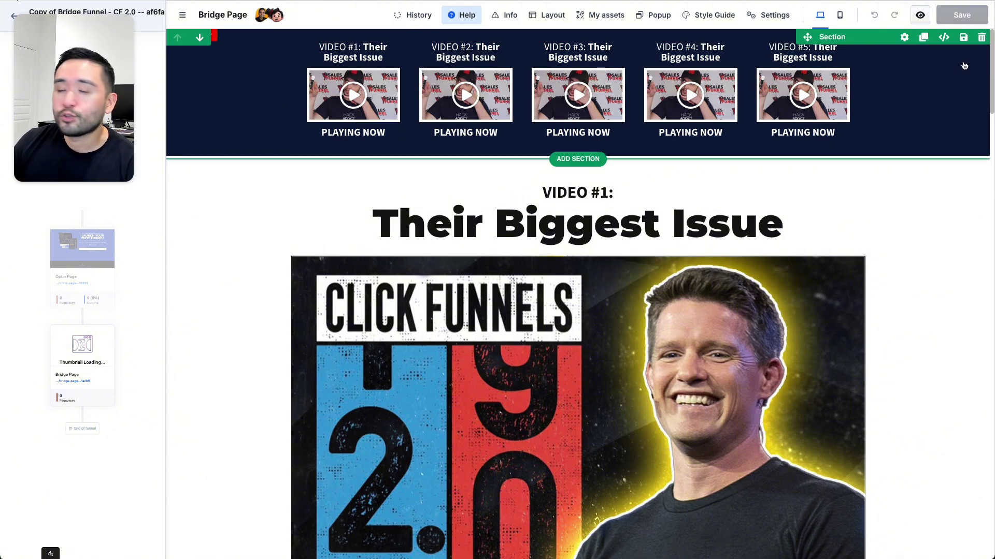
Delete the video-tabs section and change the 'VIDEO #1' heading to 'Check out this video:'
click(981, 37)
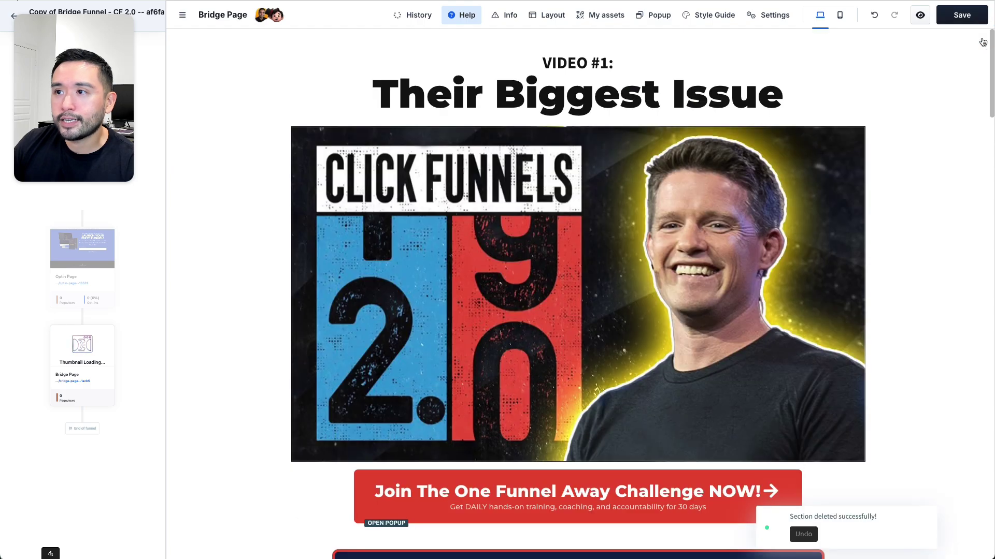
drag(607, 63, 544, 61)
text(Check iut)
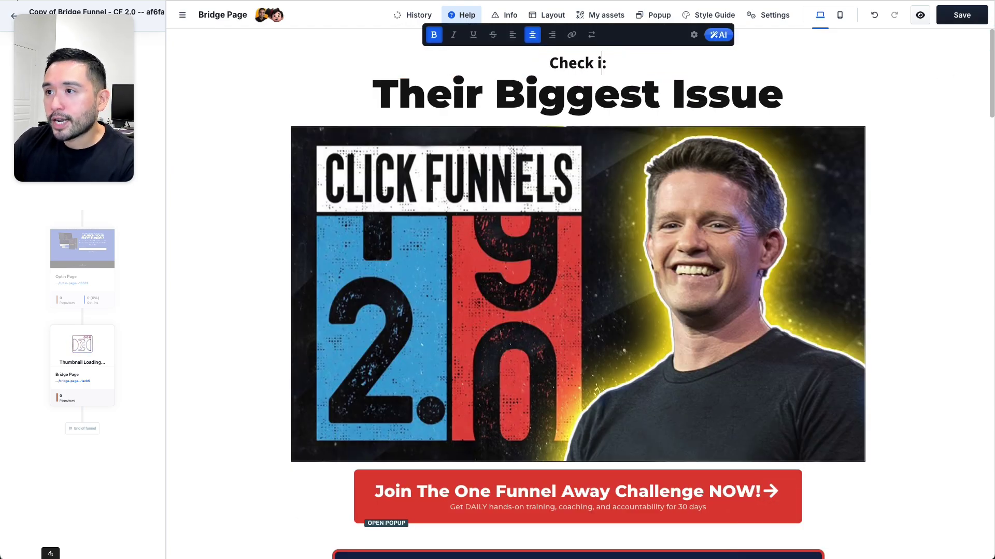
key(BackSpace)
key(BackSpace)
key(BackSpace)
text(out this vi)
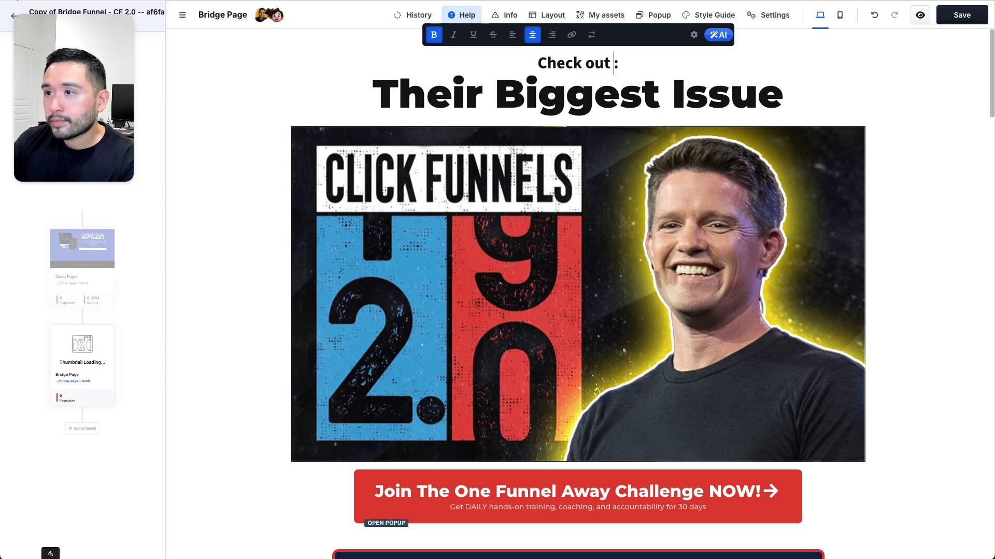
key(BackSpace)
text(ideo)
click(566, 101)
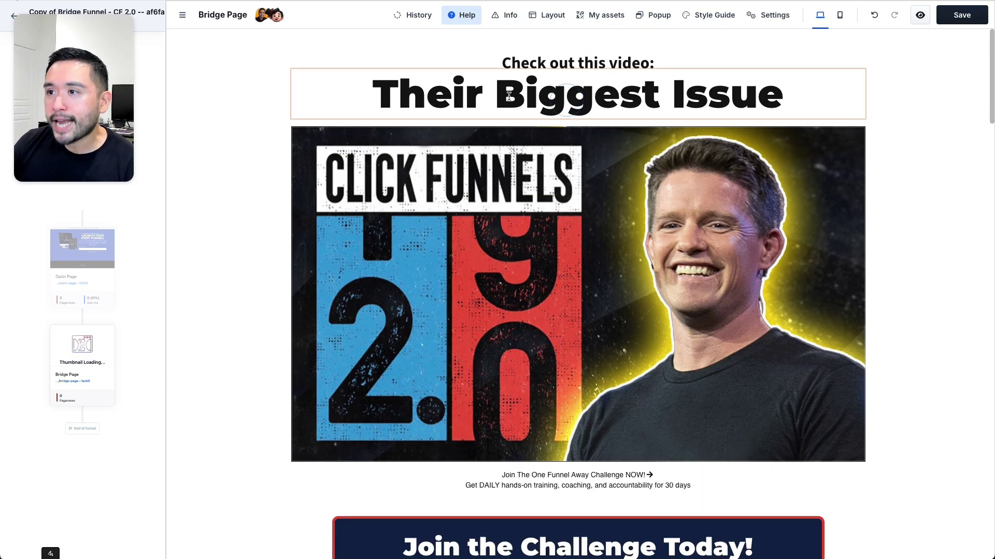
scroll(684, 153, down, 5)
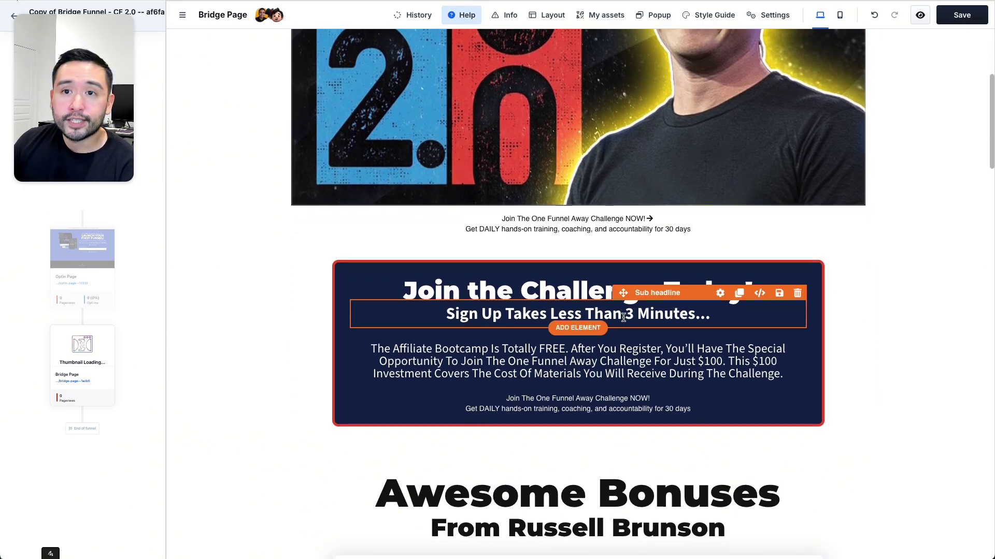
scroll(637, 326, down, 2)
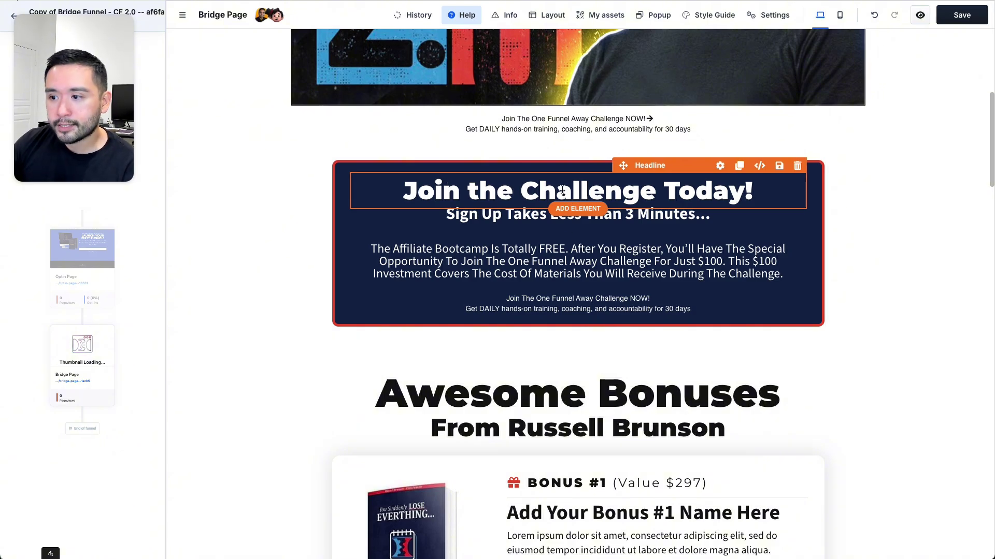
scroll(564, 233, down, 2)
scroll(518, 290, down, 4)
scroll(477, 303, down, 2)
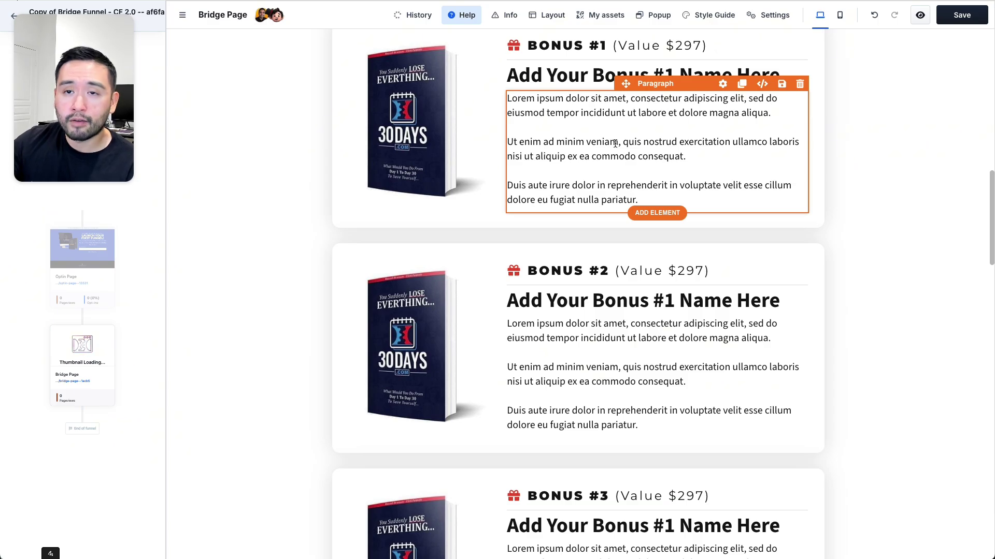
scroll(615, 144, down, 10)
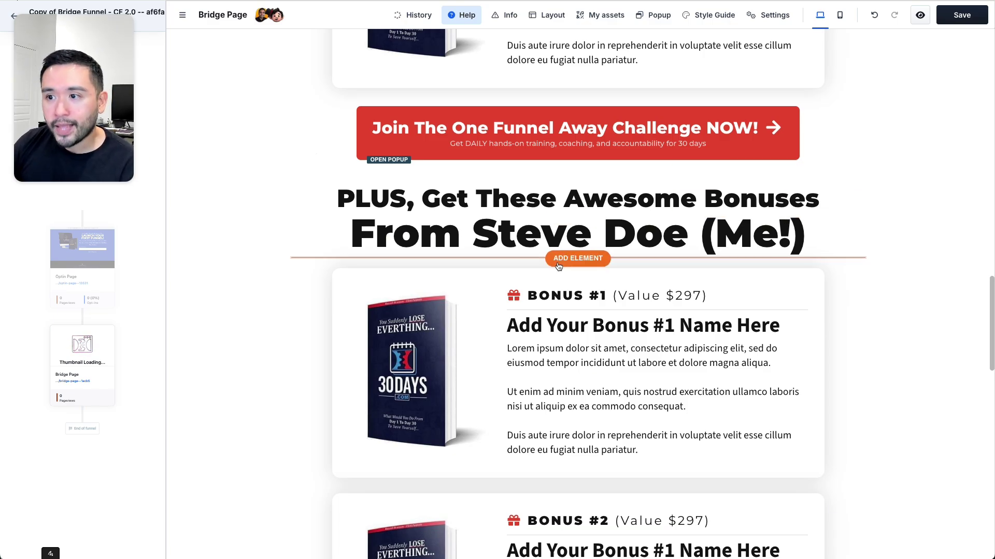
scroll(498, 502, down, 4)
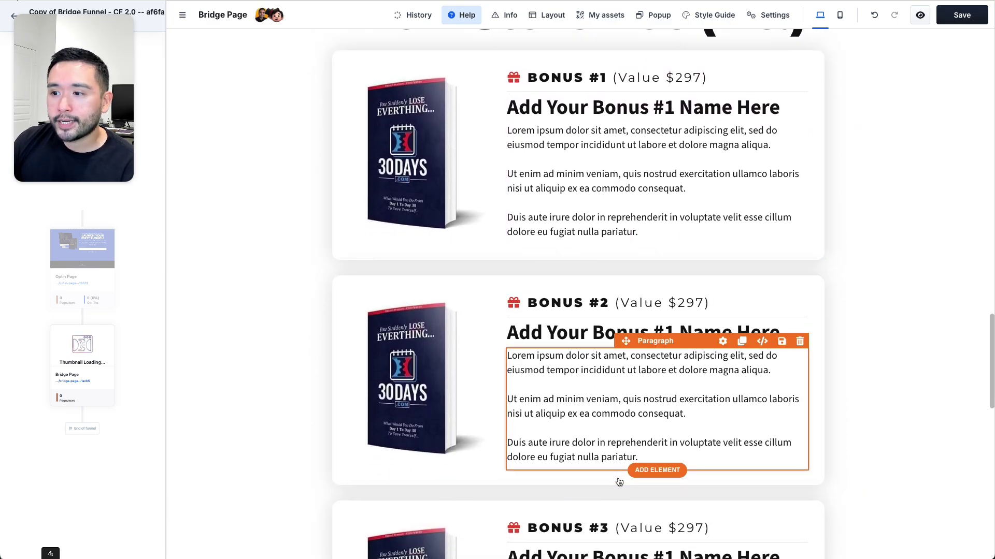
scroll(620, 482, down, 2)
scroll(637, 346, up, 4)
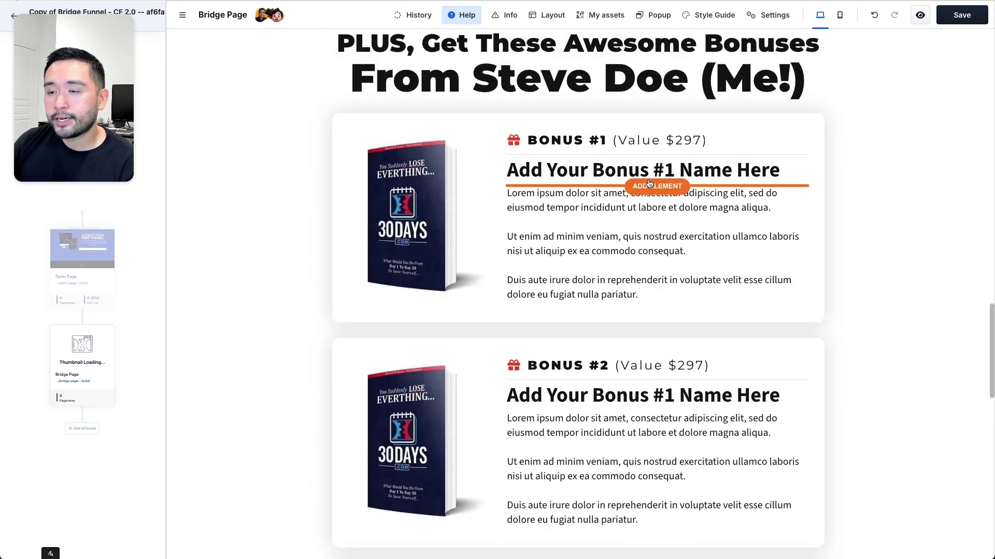
scroll(461, 193, down, 6)
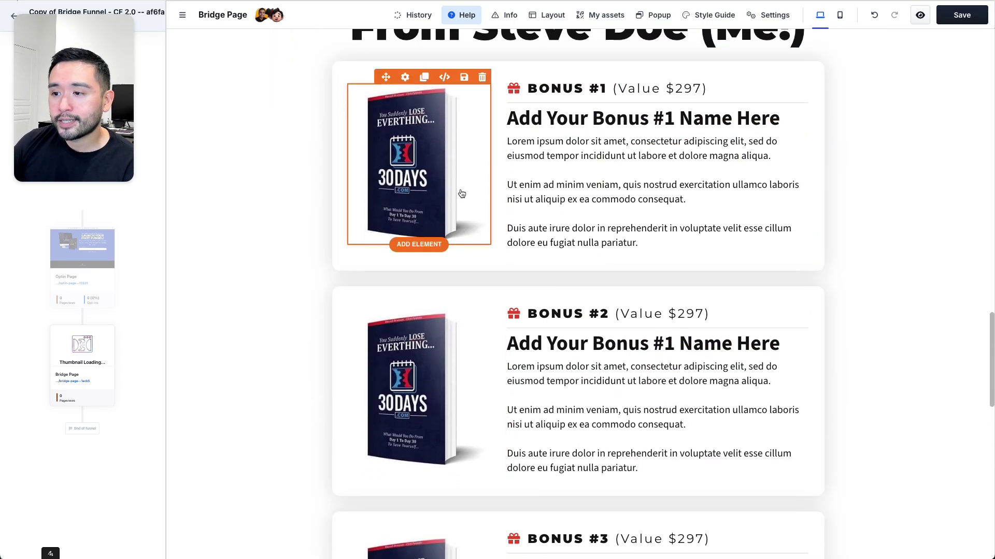
scroll(705, 216, down, 2)
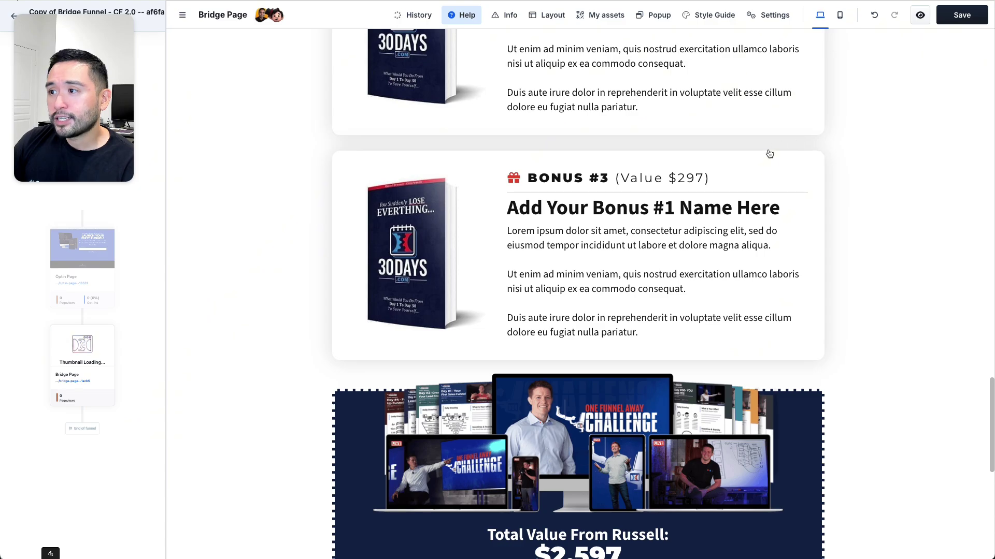
Clone the Bonus #3 row and renumber the copy's heading to BONUS #4
click(758, 150)
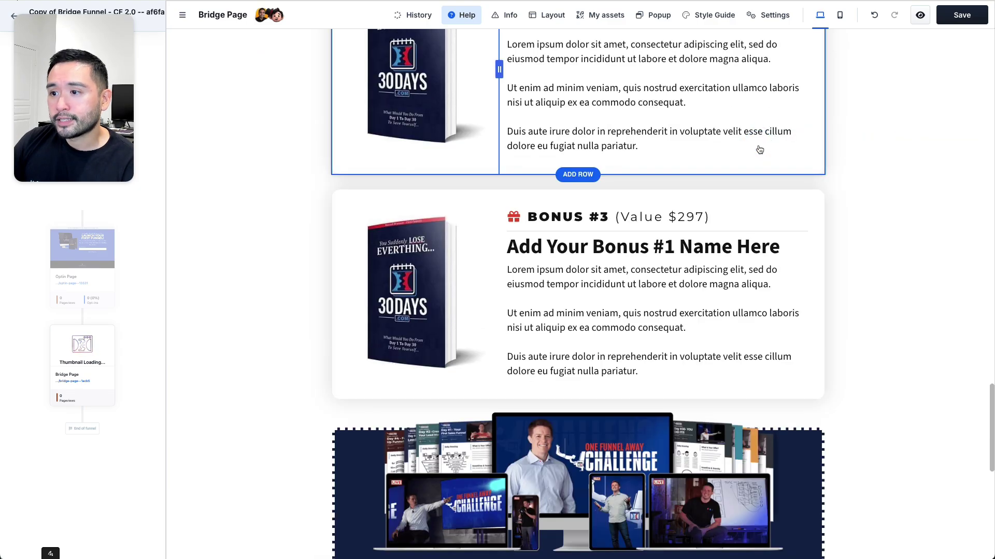
click(605, 216)
key(BackSpace)
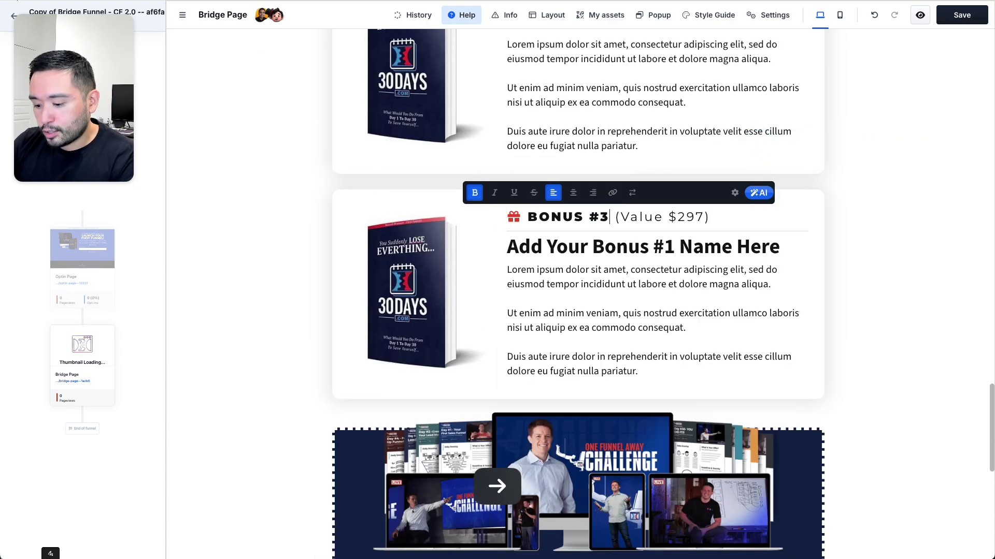
text(4)
scroll(563, 293, down, 3)
scroll(563, 294, down, 7)
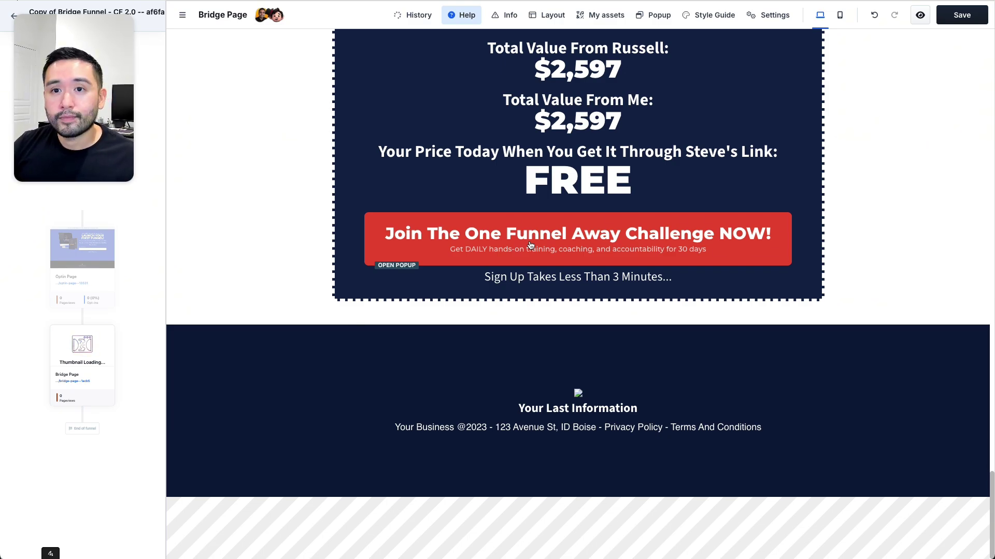
scroll(549, 259, up, 15)
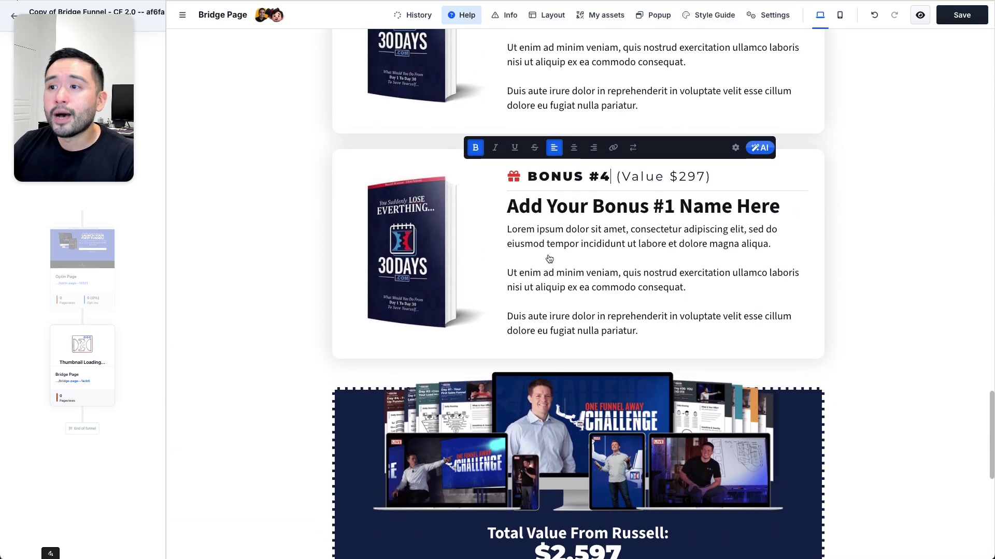
scroll(550, 258, up, 14)
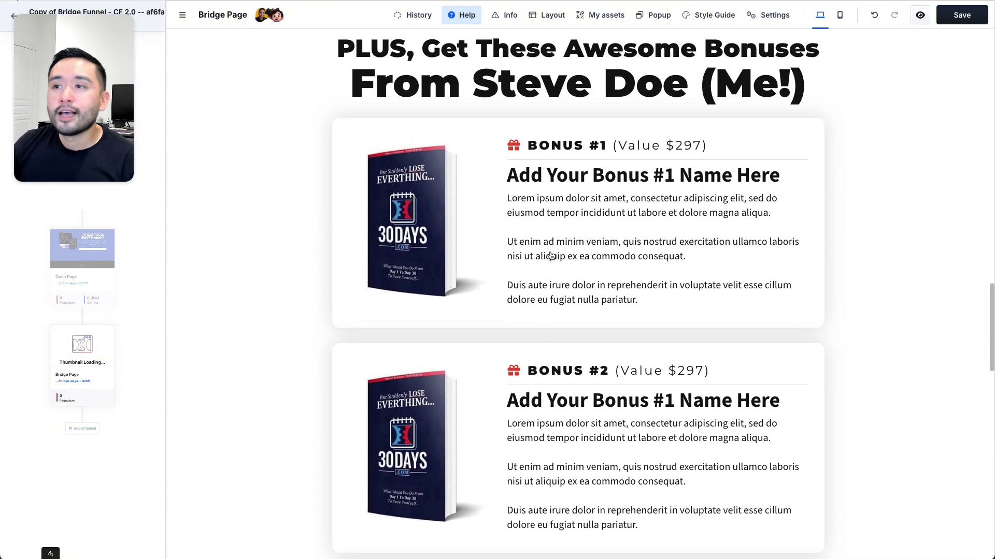
scroll(550, 256, up, 2)
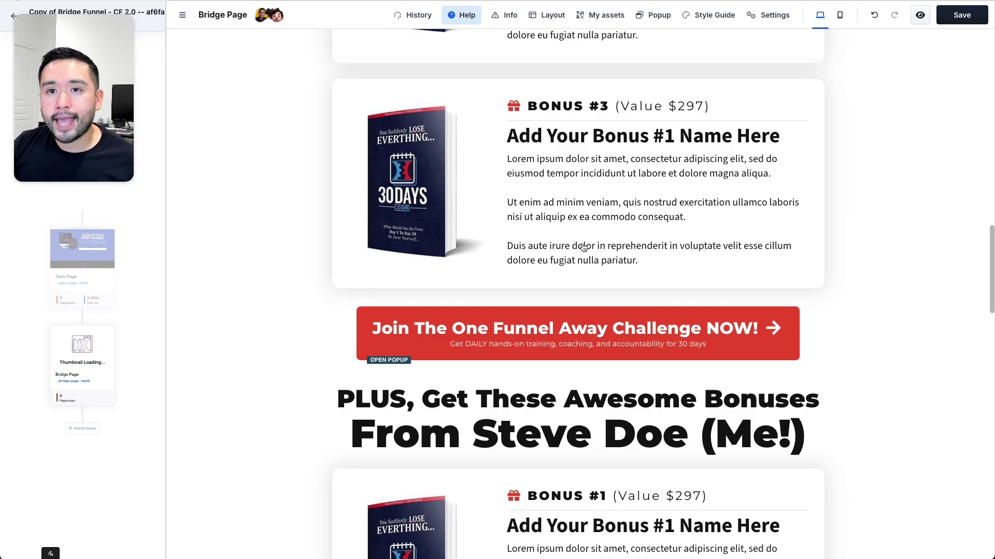
scroll(678, 214, up, 6)
scroll(678, 214, up, 15)
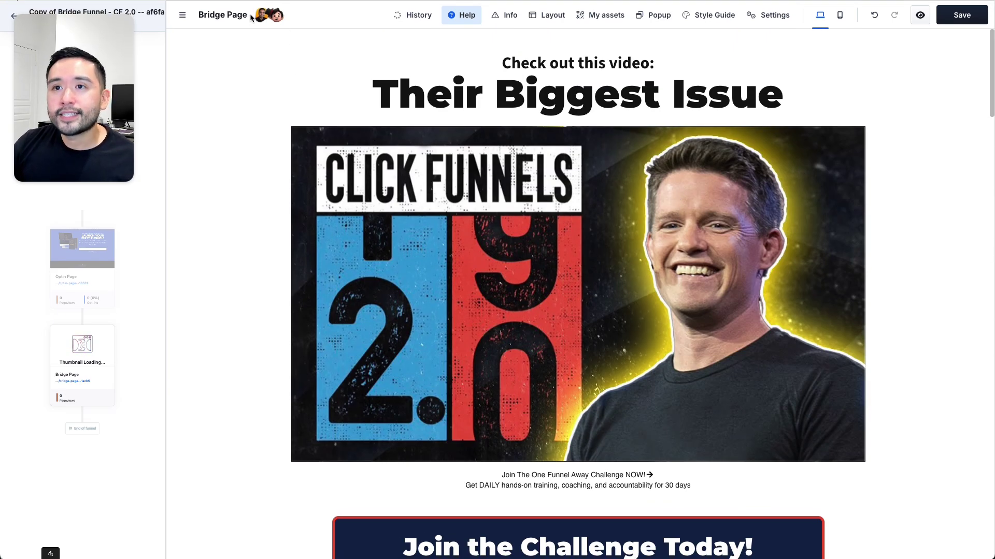